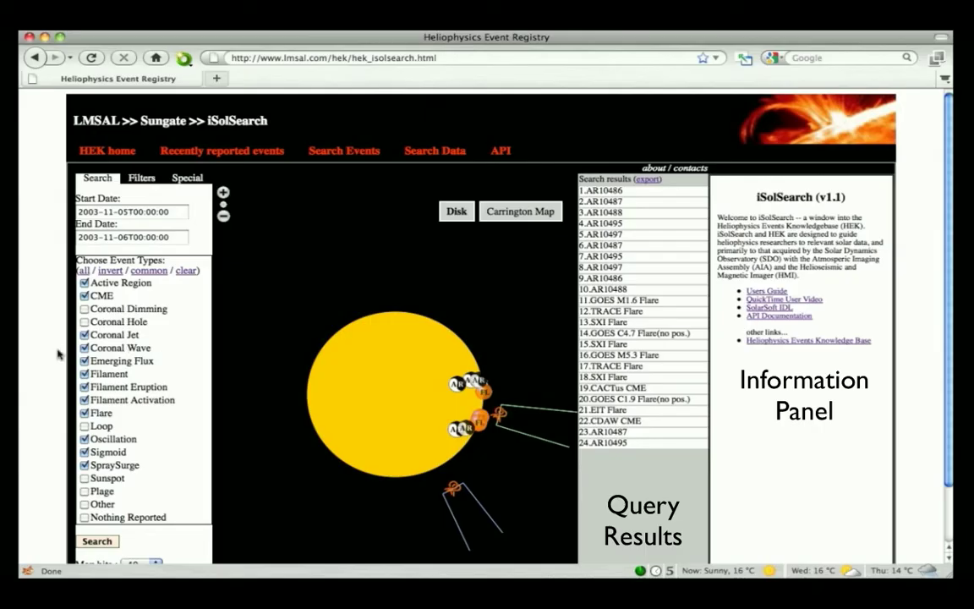
- Scroll past the LMSAL header to show the Search, Display and Results panels
{"action": "scroll", "coordinate": [58, 352], "scroll_direction": "down", "scroll_amount": 1}
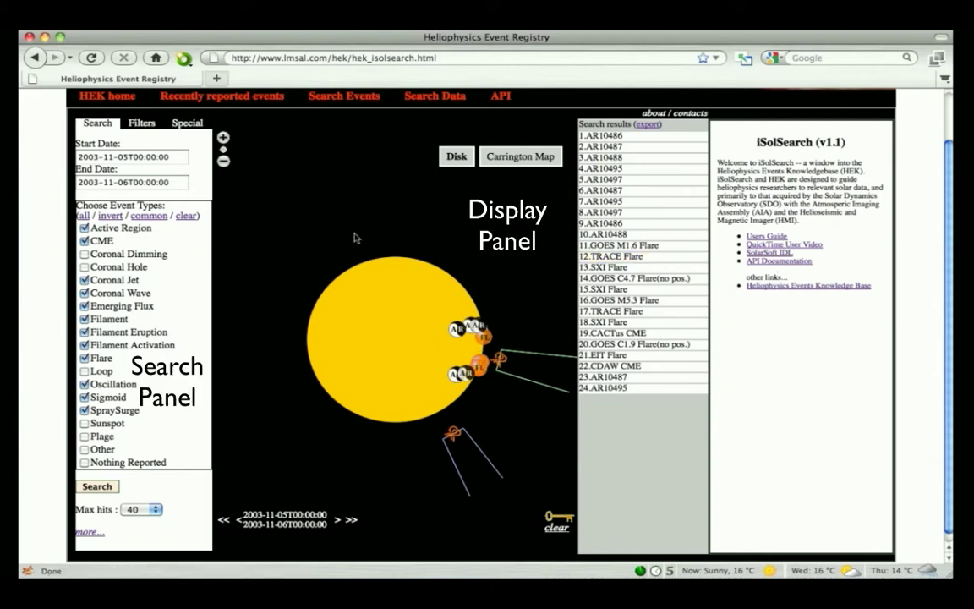
- Search for events from 28 October 2003 to 29 October 2003 using the calendar pickers
{"action": "left_click", "coordinate": [123, 158]}
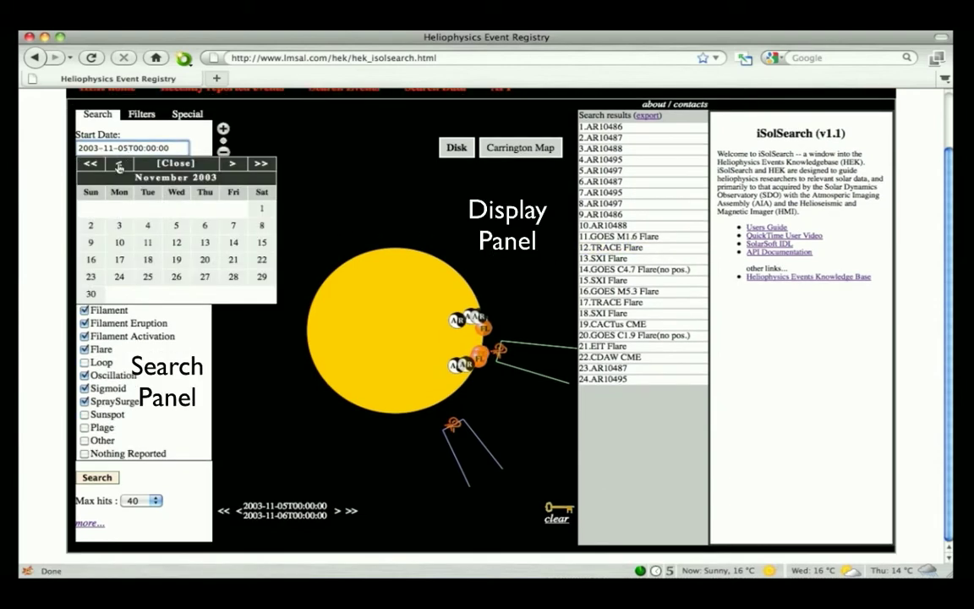
{"action": "left_click", "coordinate": [119, 164]}
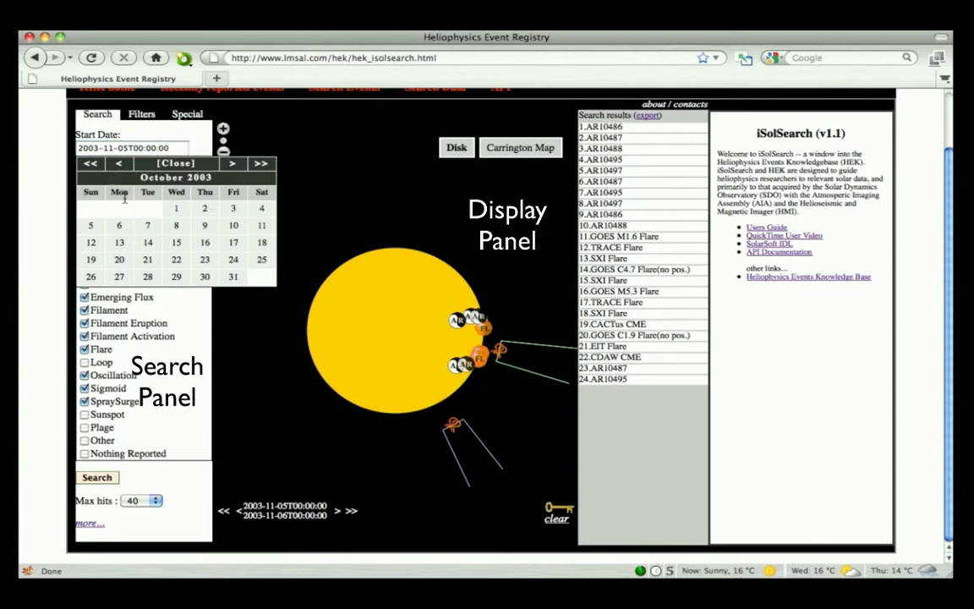
{"action": "left_click", "coordinate": [148, 278]}
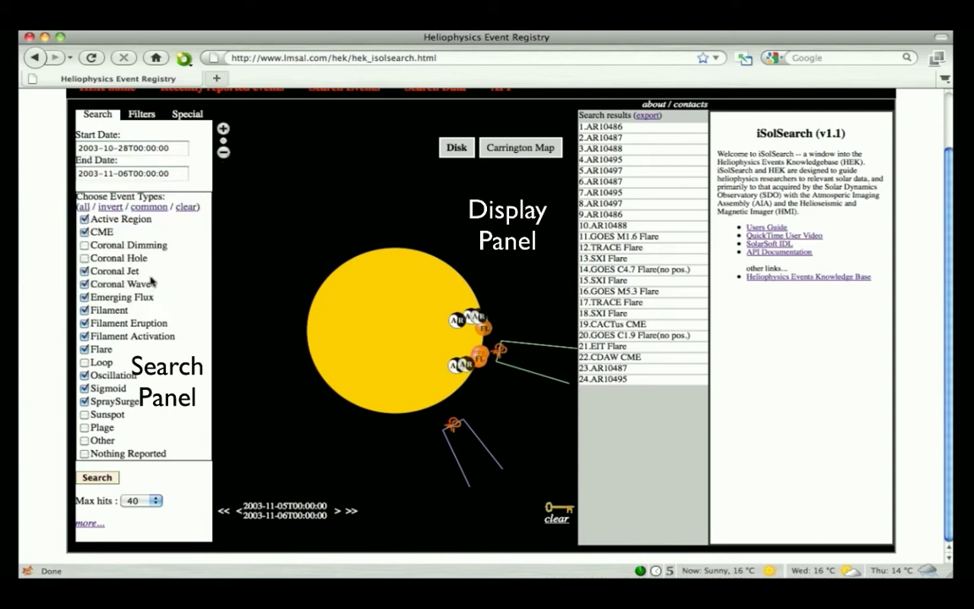
{"action": "left_click", "coordinate": [150, 172]}
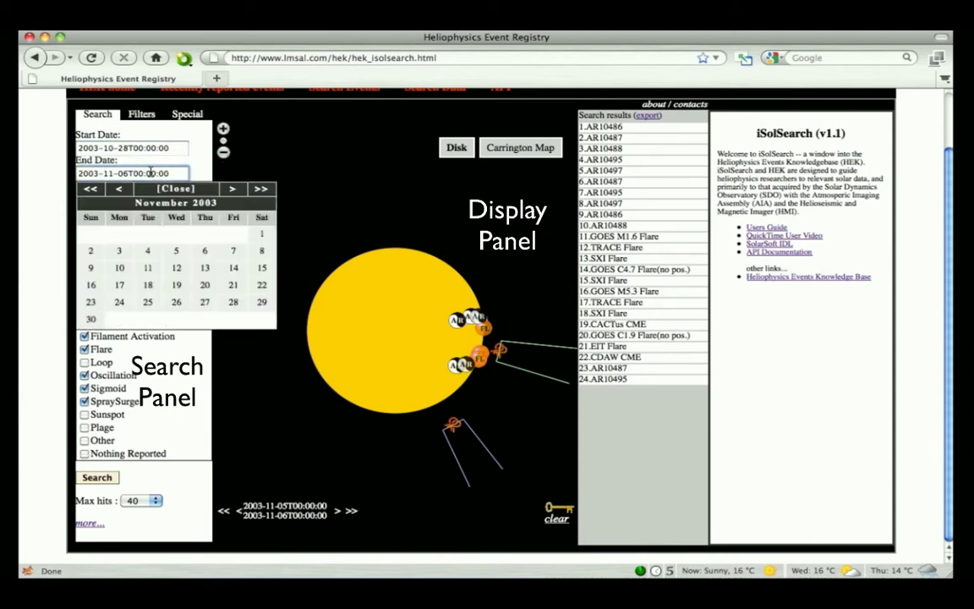
{"action": "left_click", "coordinate": [119, 189]}
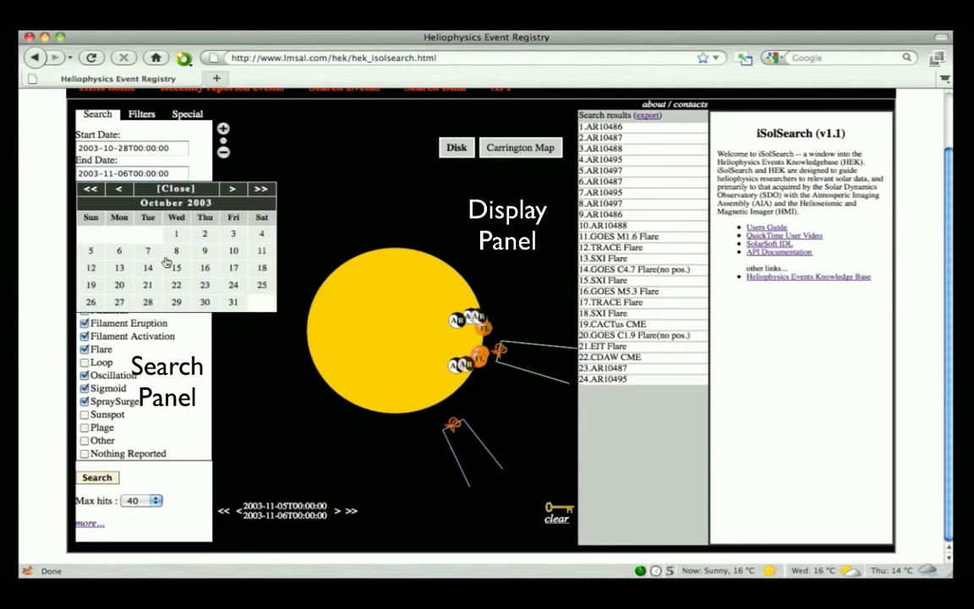
{"action": "left_click", "coordinate": [176, 302]}
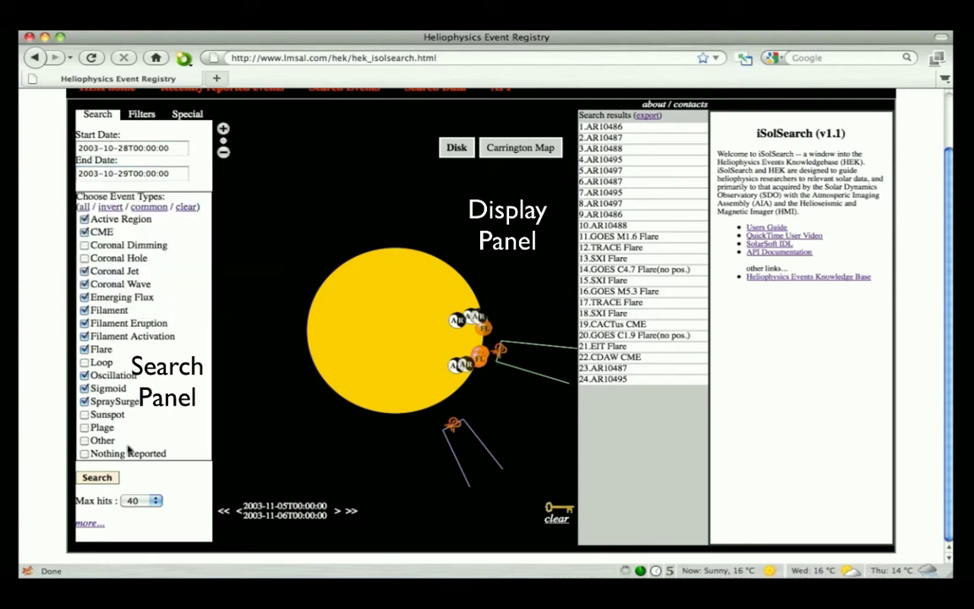
{"action": "left_click", "coordinate": [110, 478]}
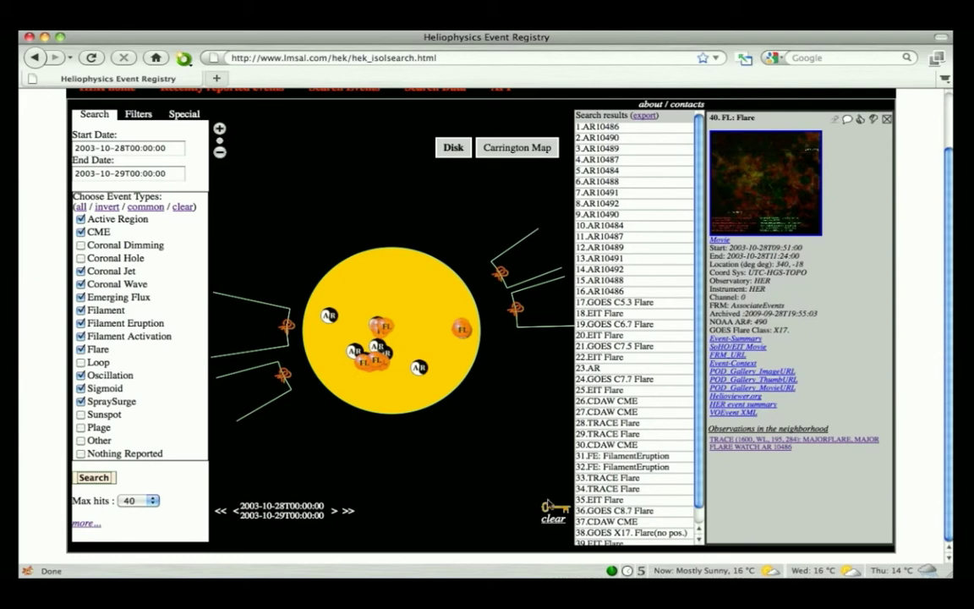
{"action": "left_click", "coordinate": [551, 509]}
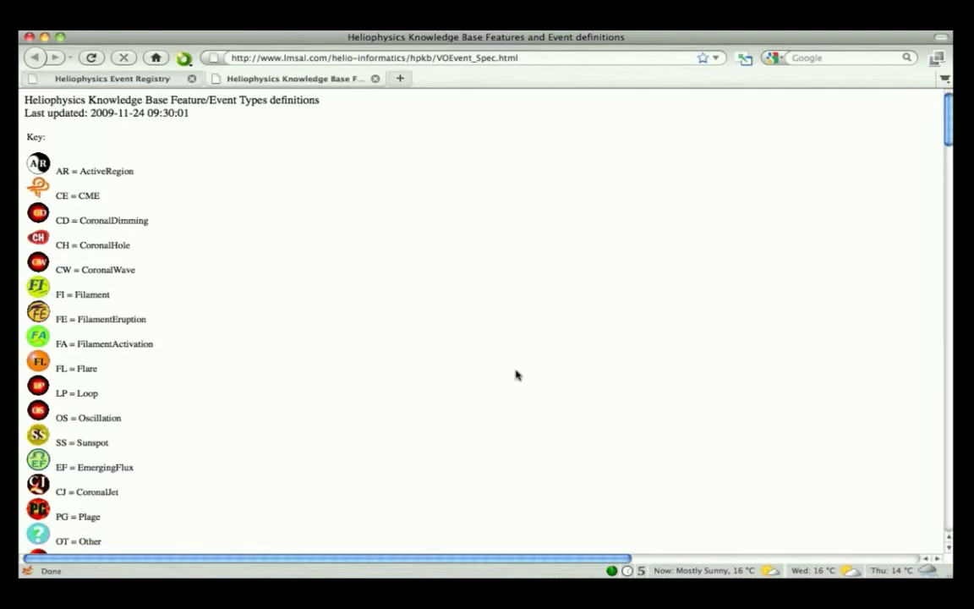
{"action": "scroll", "coordinate": [517, 375], "scroll_direction": "down", "scroll_amount": 5}
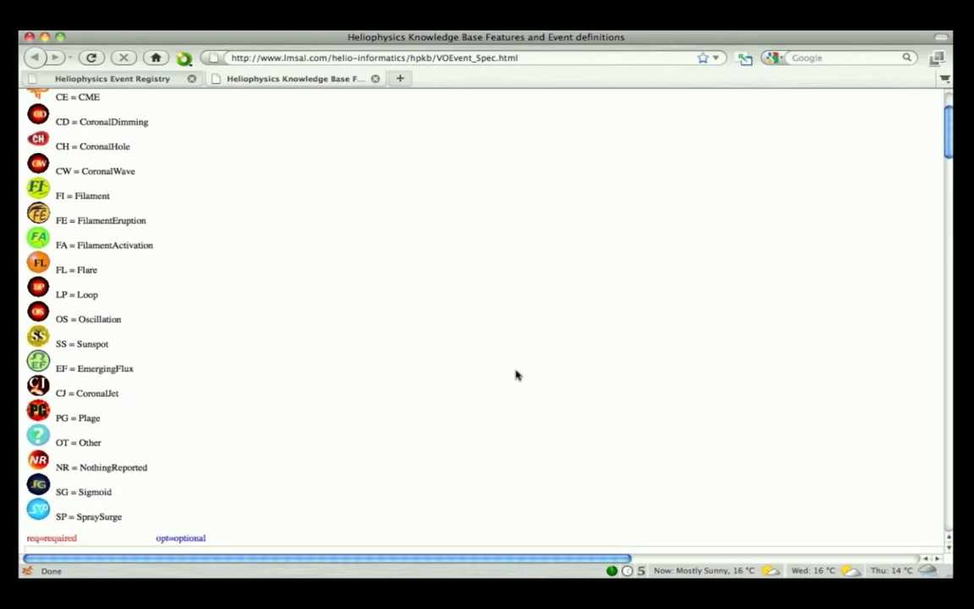
{"action": "scroll", "coordinate": [517, 374], "scroll_direction": "down", "scroll_amount": 1}
{"action": "scroll", "coordinate": [517, 374], "scroll_direction": "up", "scroll_amount": 4}
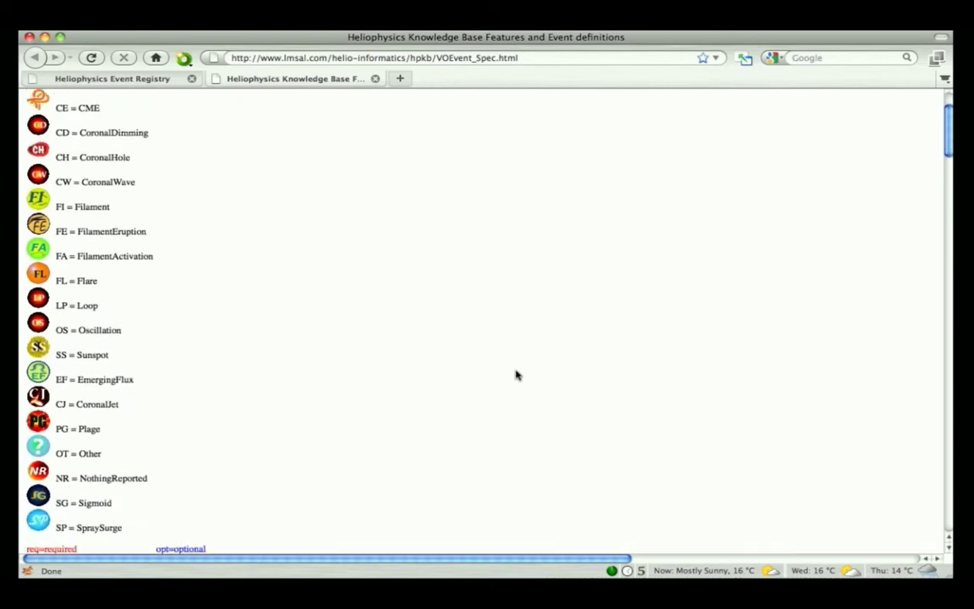
{"action": "left_click", "coordinate": [375, 77]}
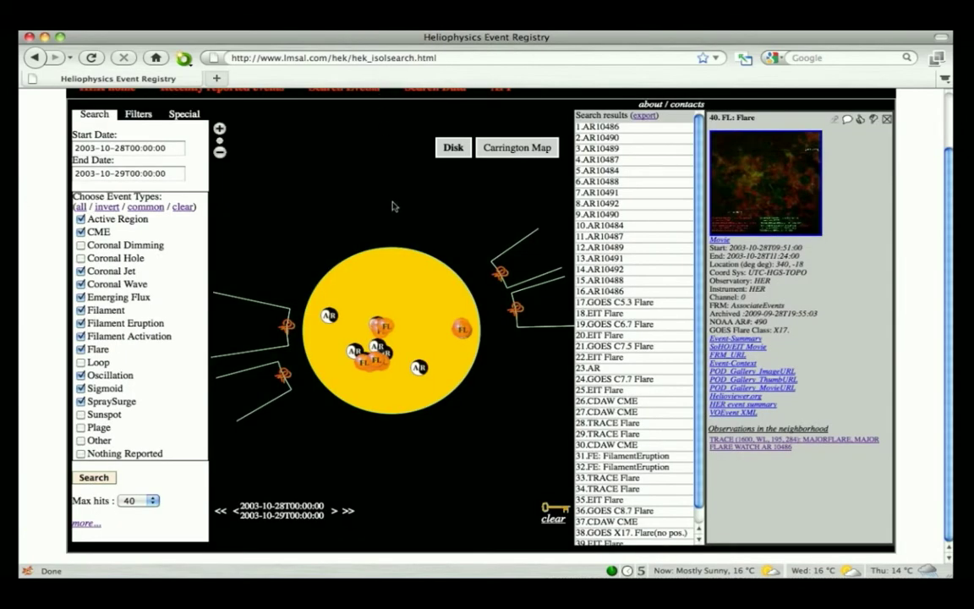
- Show the details of the right-limb flare and zoom in on the solar disk display
{"action": "left_click", "coordinate": [462, 329]}
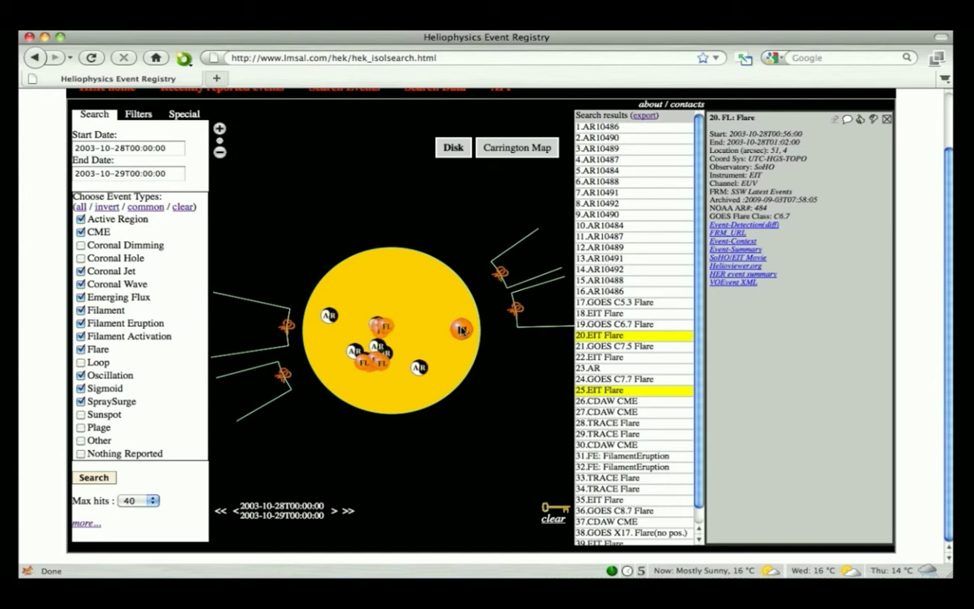
{"action": "scroll", "coordinate": [462, 329], "scroll_direction": "up", "scroll_amount": 2}
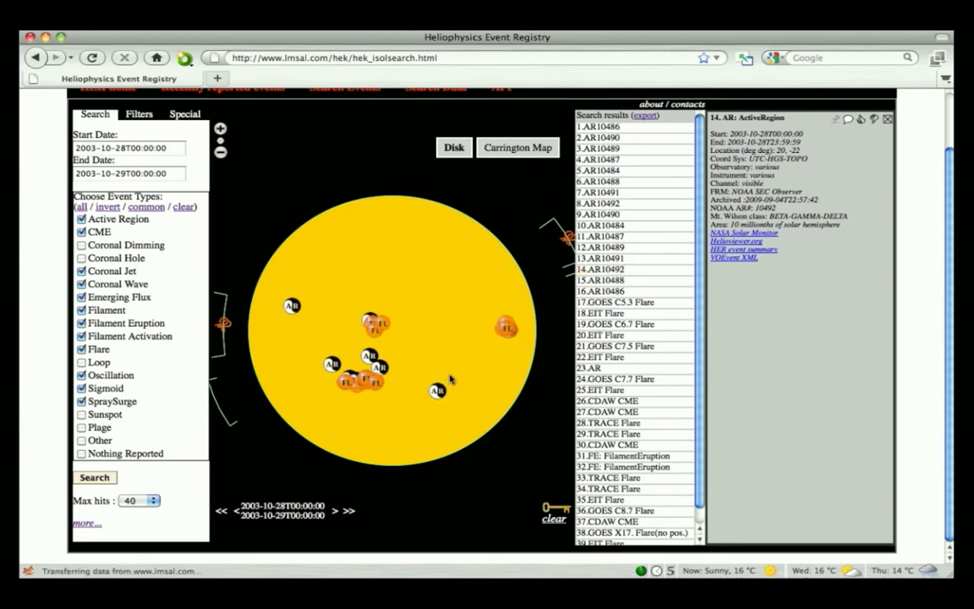
- Advance the time range by one day and one week, then open EIT flare 21's details
{"action": "left_click", "coordinate": [335, 512]}
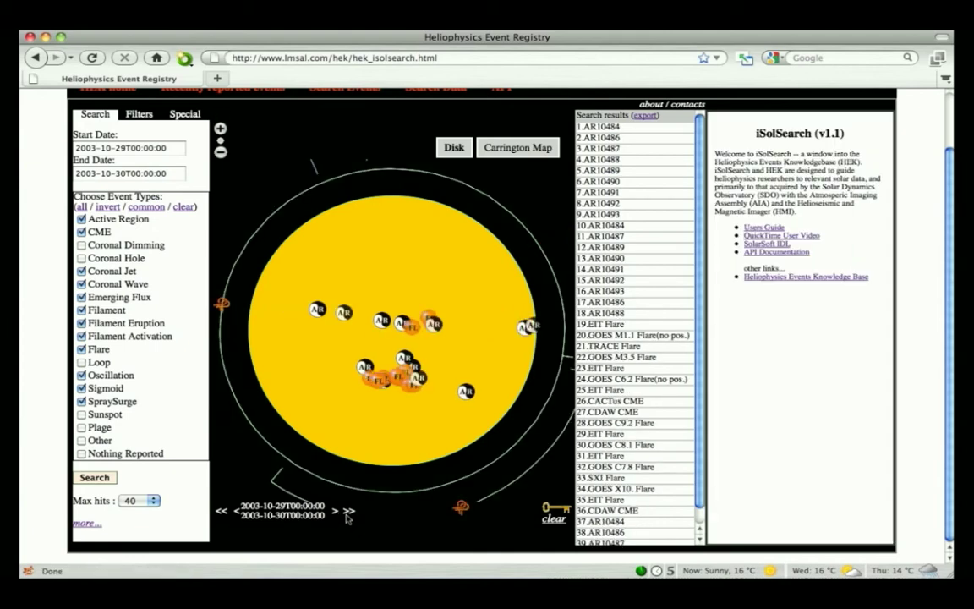
{"action": "left_click", "coordinate": [347, 512]}
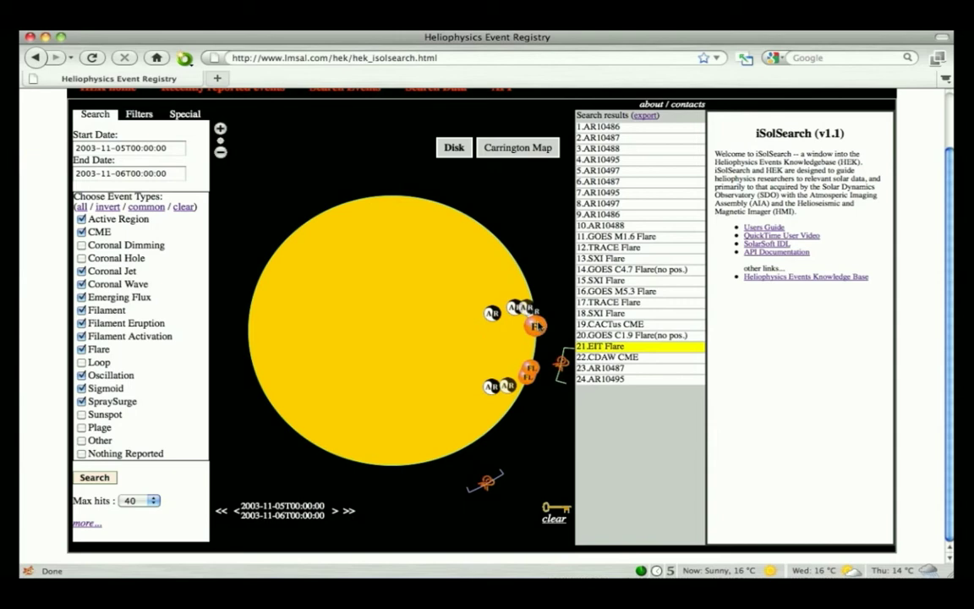
{"action": "left_click", "coordinate": [538, 326]}
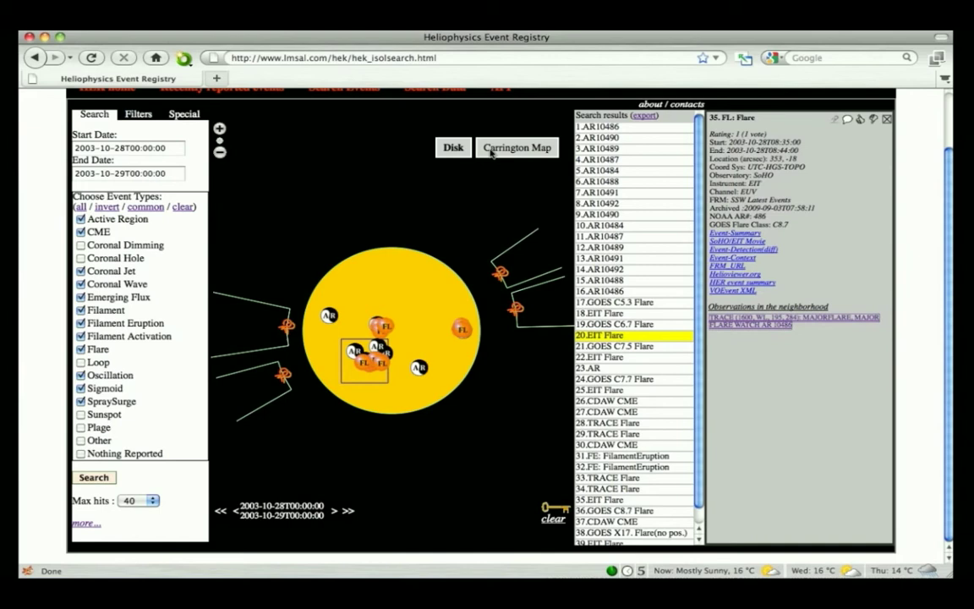
- Switch to the Carrington map view of the events, then back to the disk view
{"action": "left_click", "coordinate": [491, 150]}
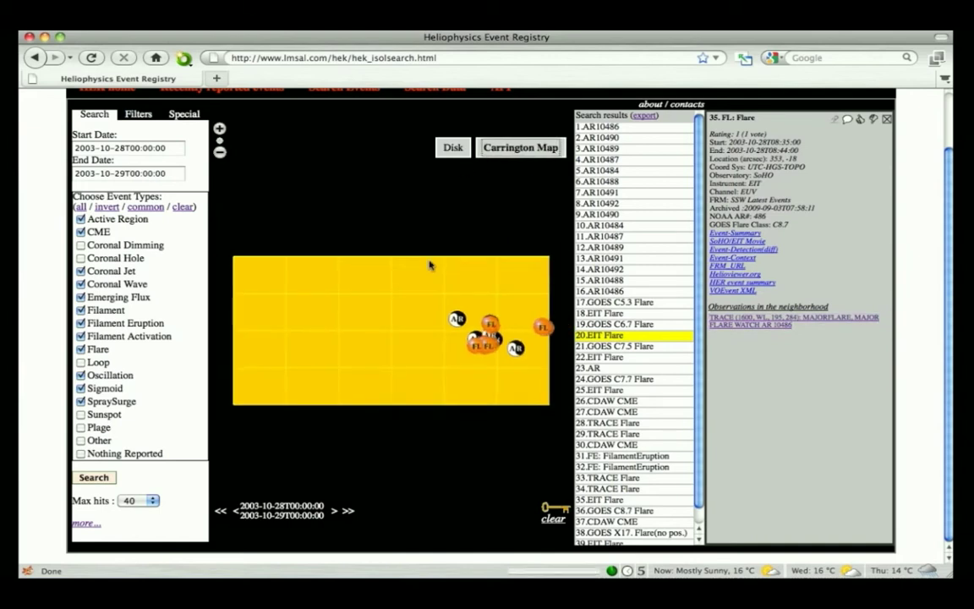
{"action": "left_click", "coordinate": [454, 149]}
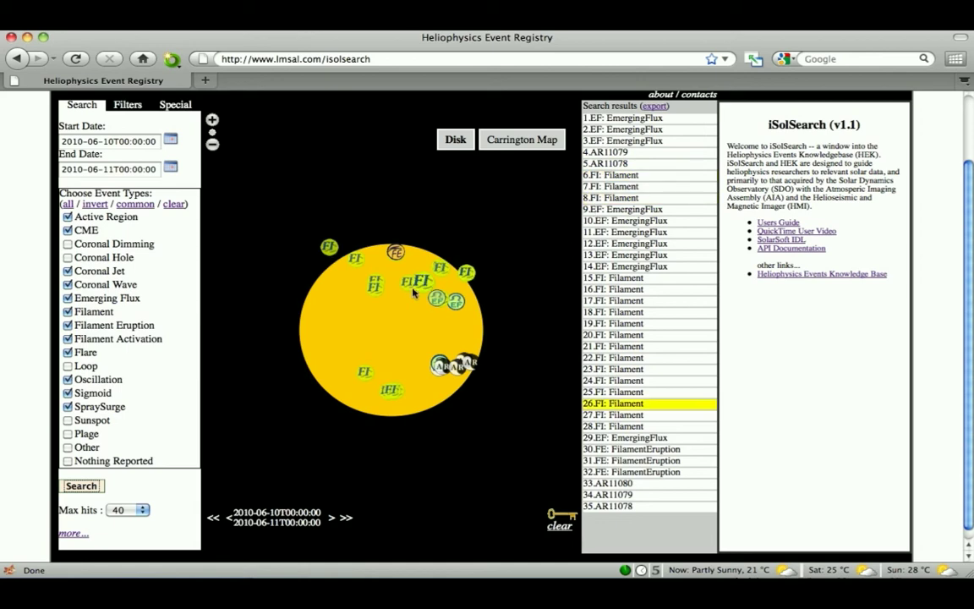
- Open emerging flux event 29's details and watch its AIA 211 movie in a new tab
{"action": "left_click", "coordinate": [435, 302]}
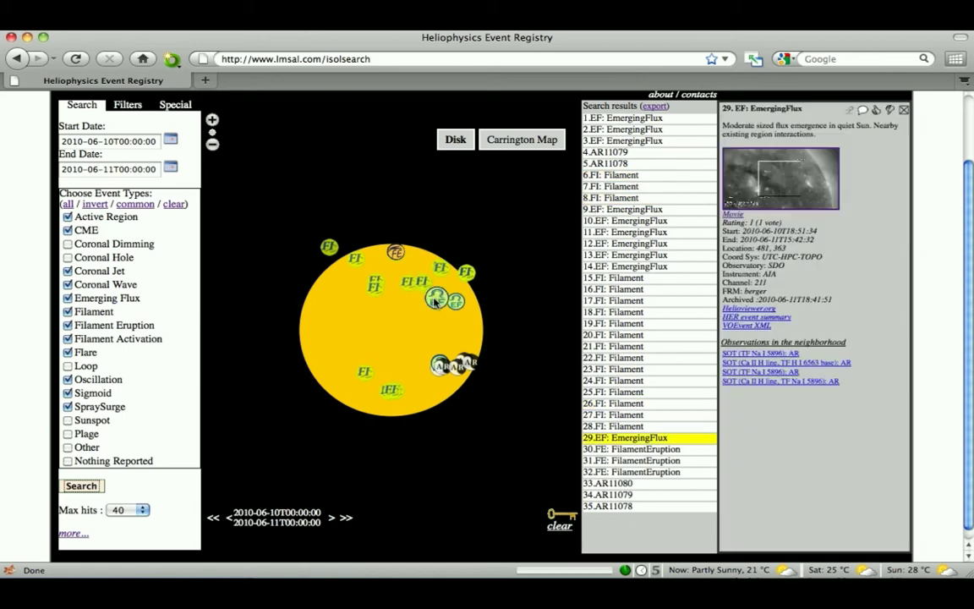
{"action": "left_click", "coordinate": [734, 216]}
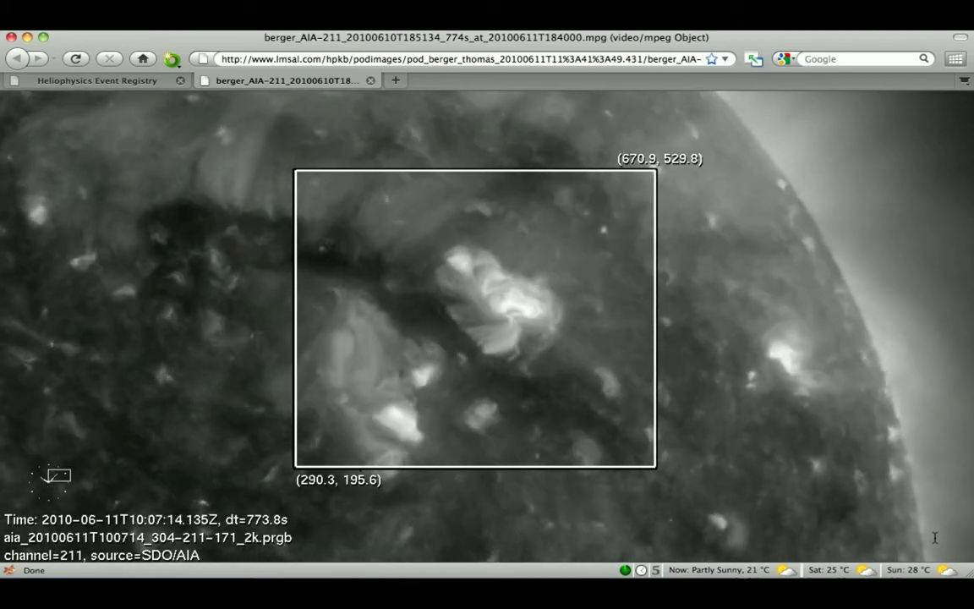
{"action": "left_click", "coordinate": [934, 537]}
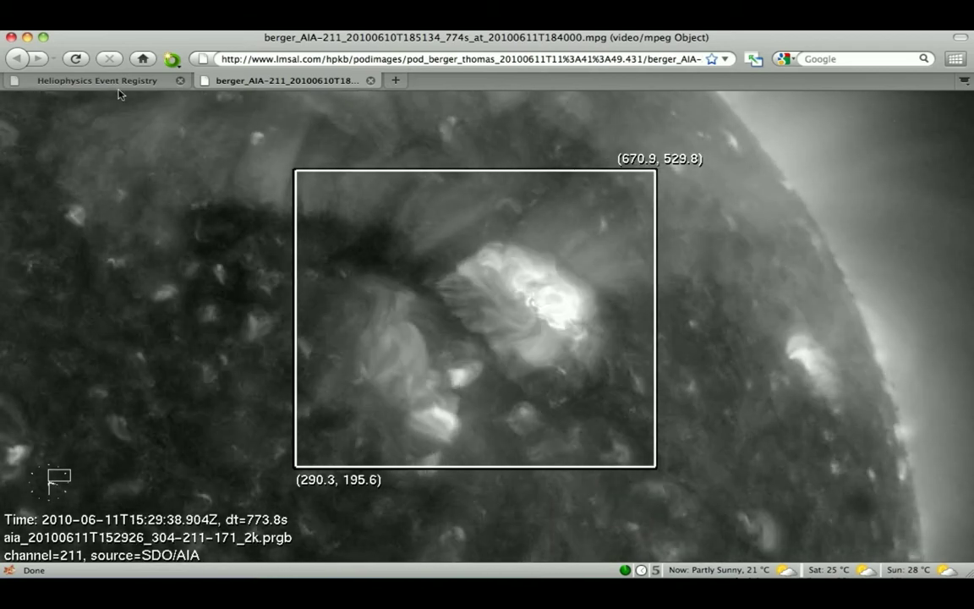
{"action": "left_click", "coordinate": [116, 84]}
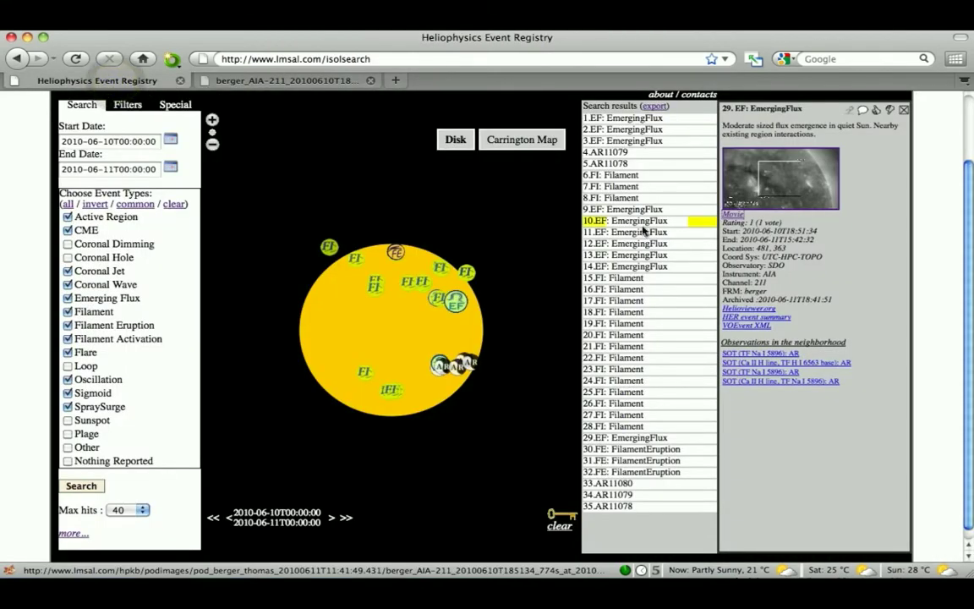
- Start a comment on the emerging flux event and enter the account username and password
{"action": "left_click", "coordinate": [862, 110]}
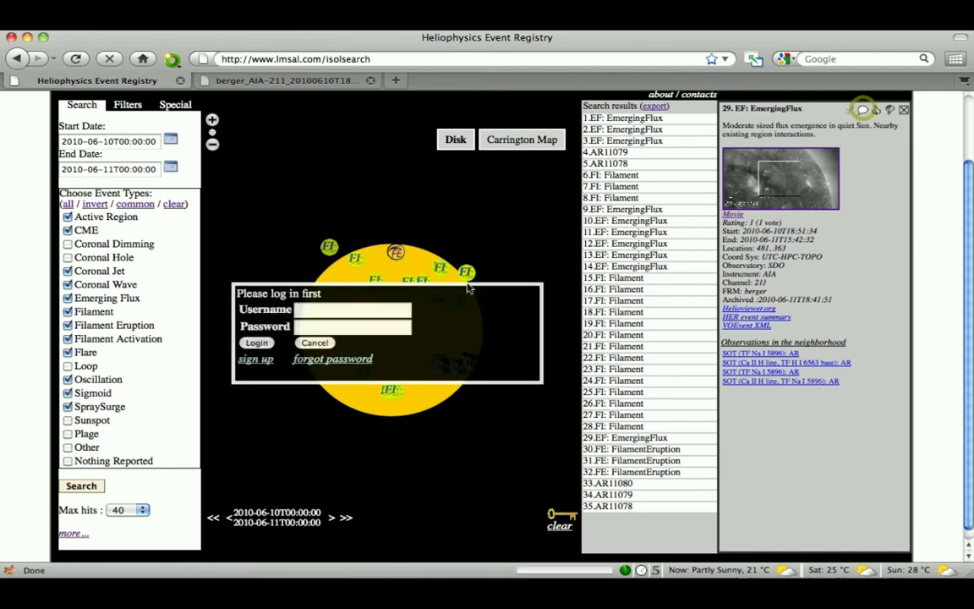
{"action": "type", "text": "cheung"}
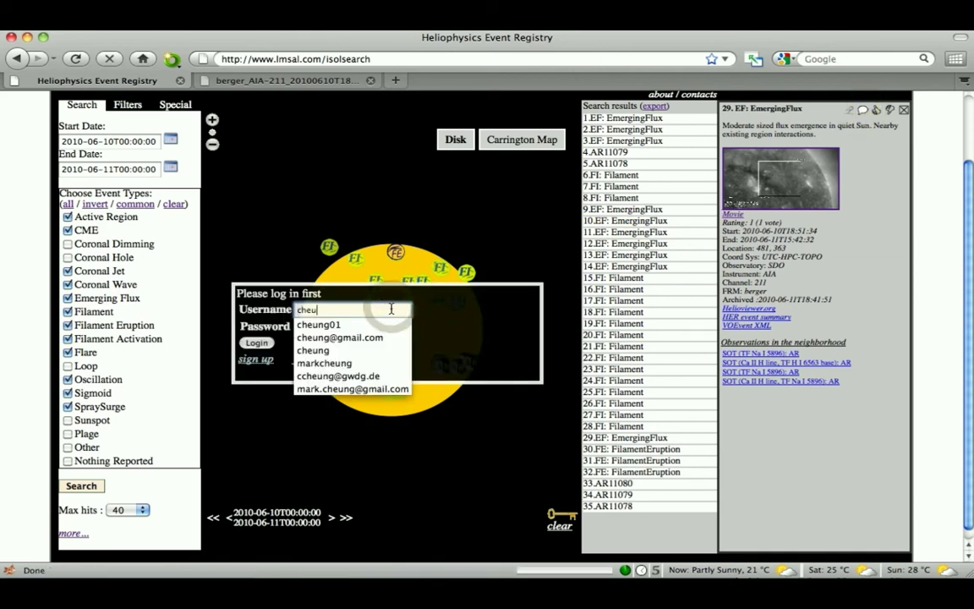
{"action": "key", "text": "Tab"}
{"action": "type", "text": "a•••••••"}
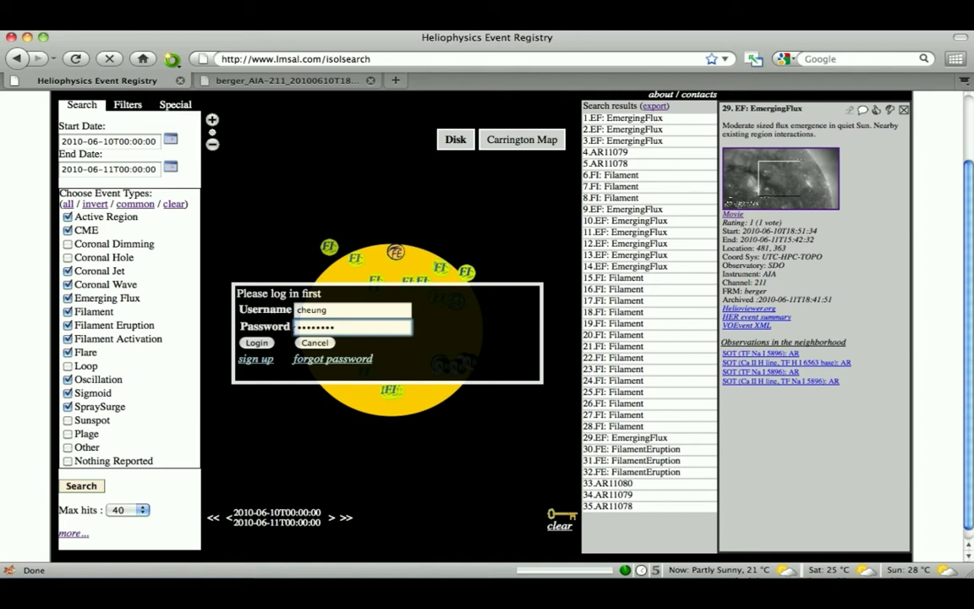
- Log in and write that flux emergence eats into the coronal hole and EFR loops rotate ~90 degs
{"action": "left_click", "coordinate": [256, 342]}
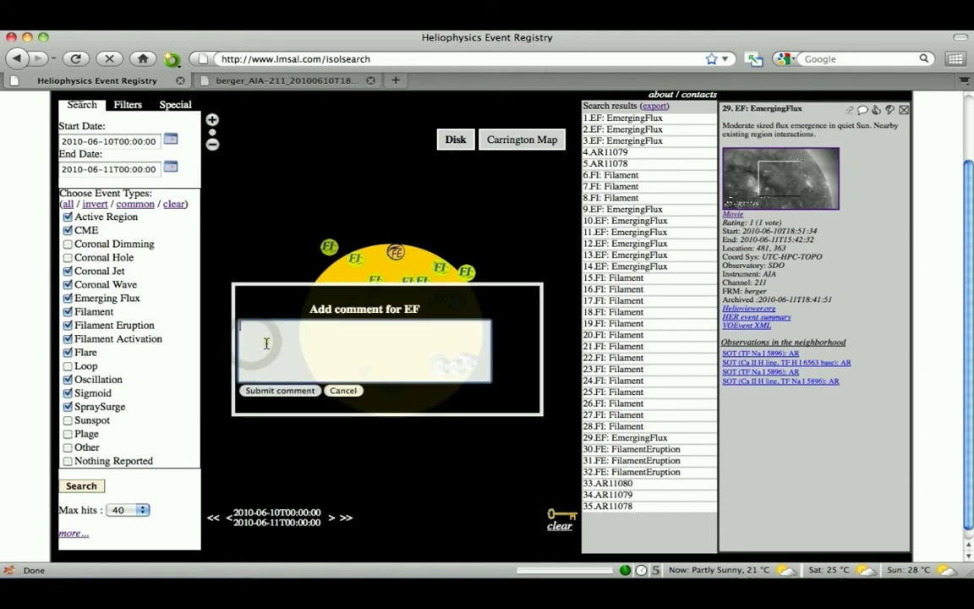
{"action": "type", "text": "It is interesting how t"}
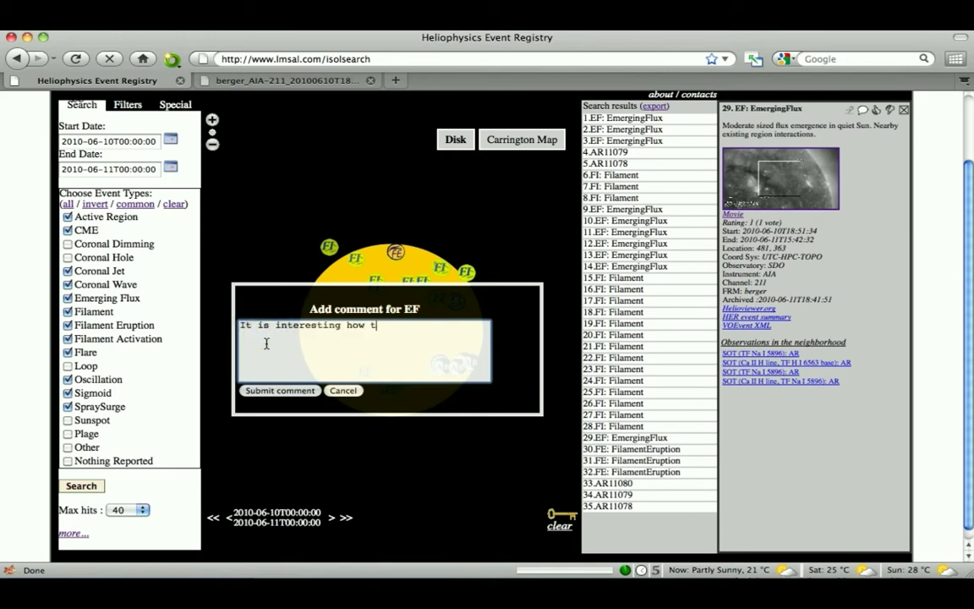
{"action": "type", "text": "he emergence of flux, eats into the neighbouring coronal hot"}
{"action": "key", "text": "BackSpace"}
{"action": "type", "text": "le. "}
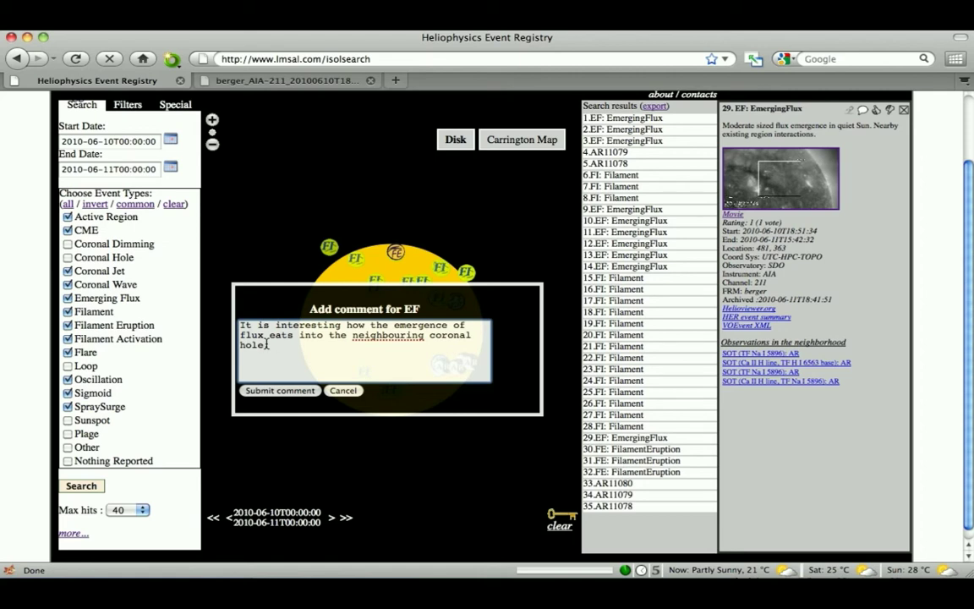
{"action": "type", "text": "The loops in the EFR ar"}
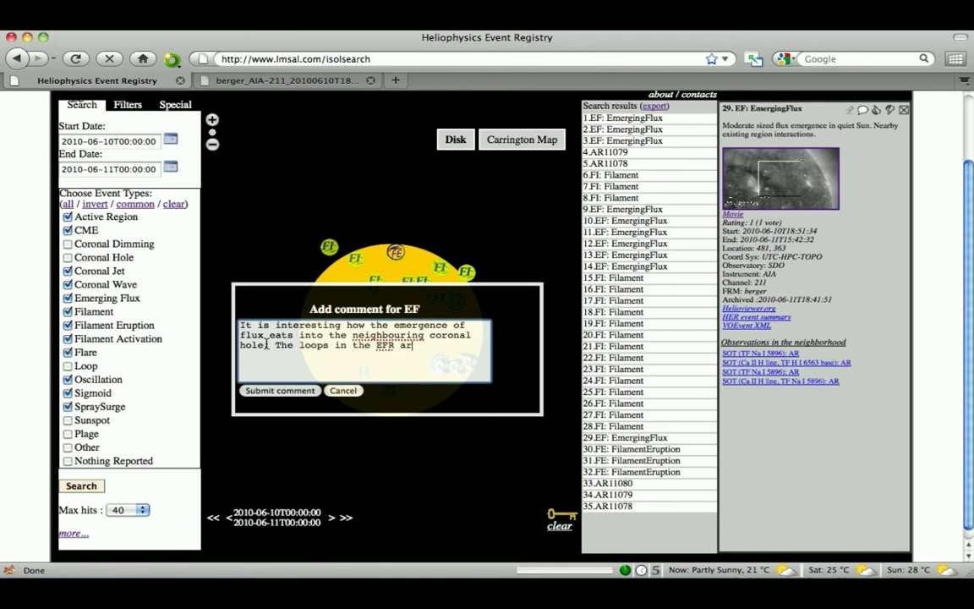
{"action": "type", "text": "e also seen to rotate by ~ "}
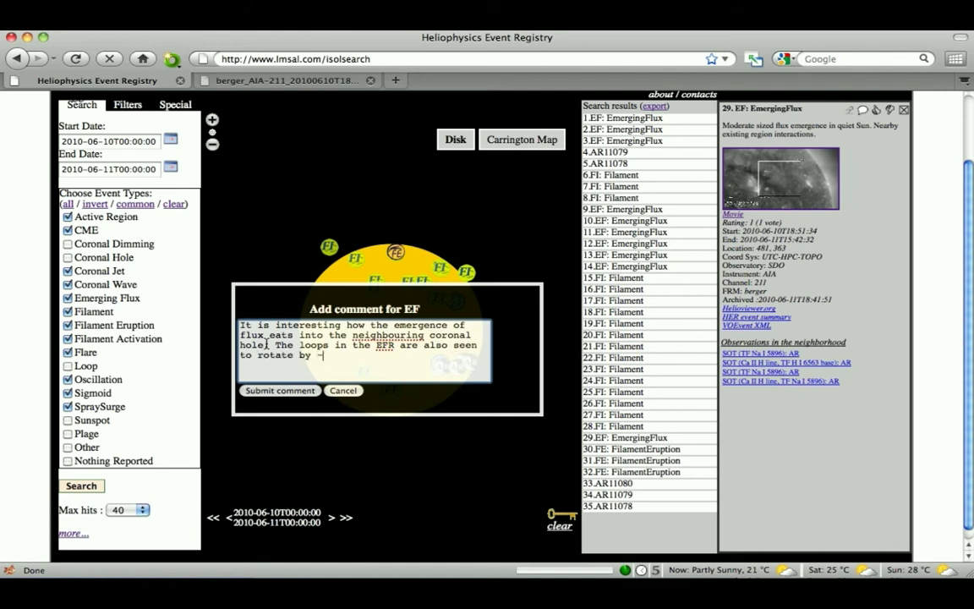
{"action": "type", "text": "90 degs"}
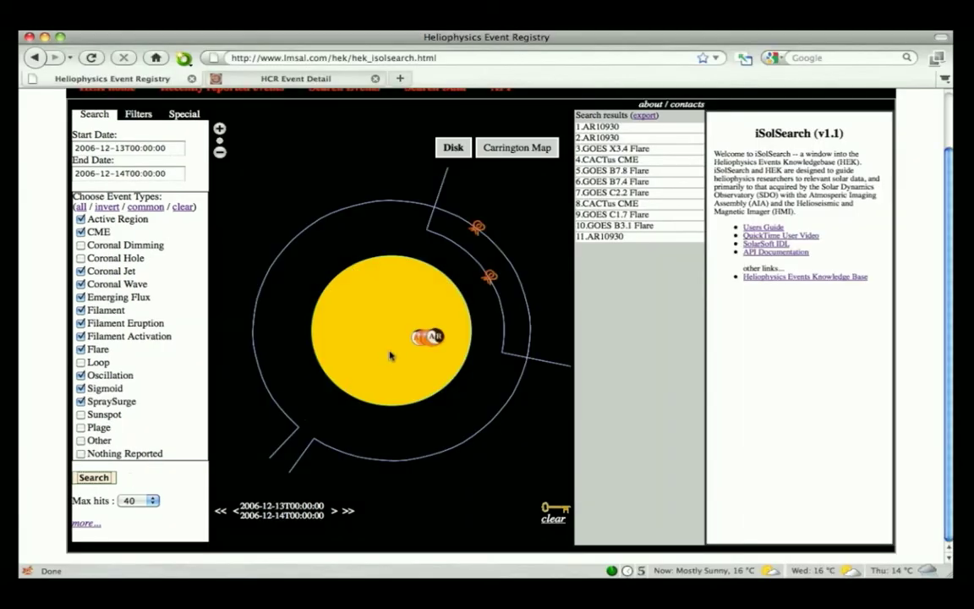
- Show the details of active region AR10930 on the disk and scroll its panel
{"action": "left_click", "coordinate": [415, 341]}
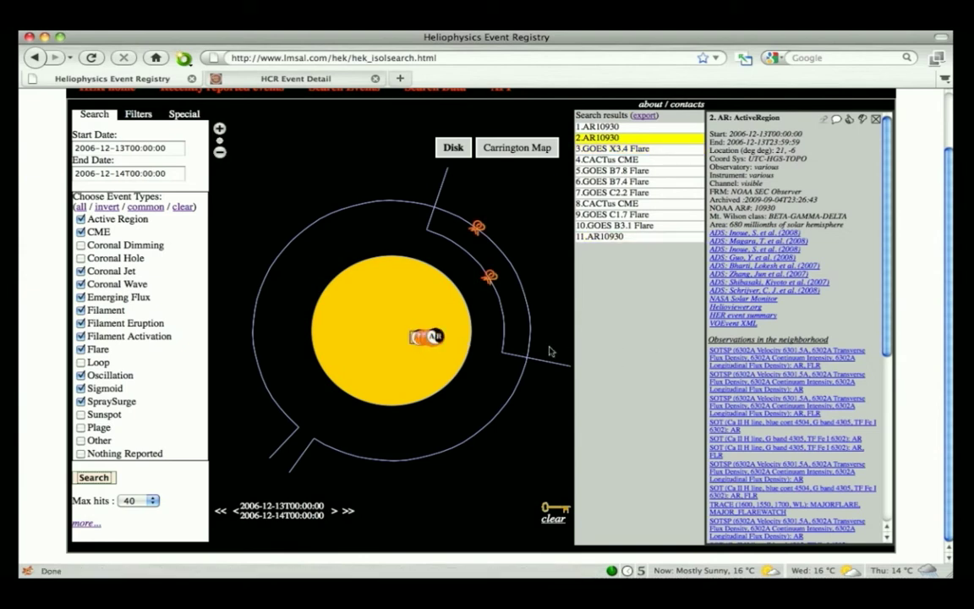
{"action": "scroll", "coordinate": [456, 342], "scroll_direction": "up", "scroll_amount": 2}
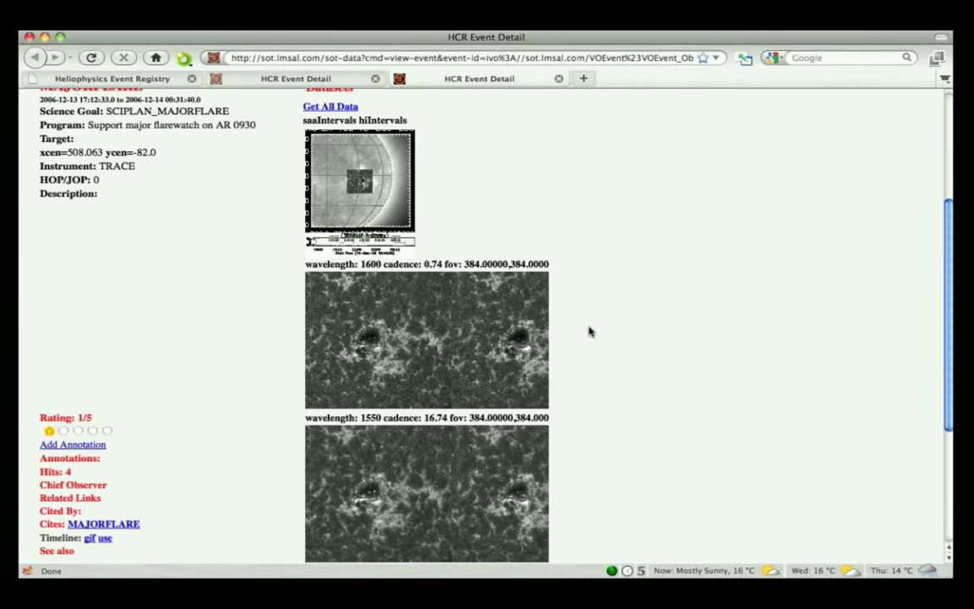
- Preview the TRACE observation's Flash movie, then close it
{"action": "left_click", "coordinate": [509, 332]}
{"action": "left_click", "coordinate": [725, 358]}
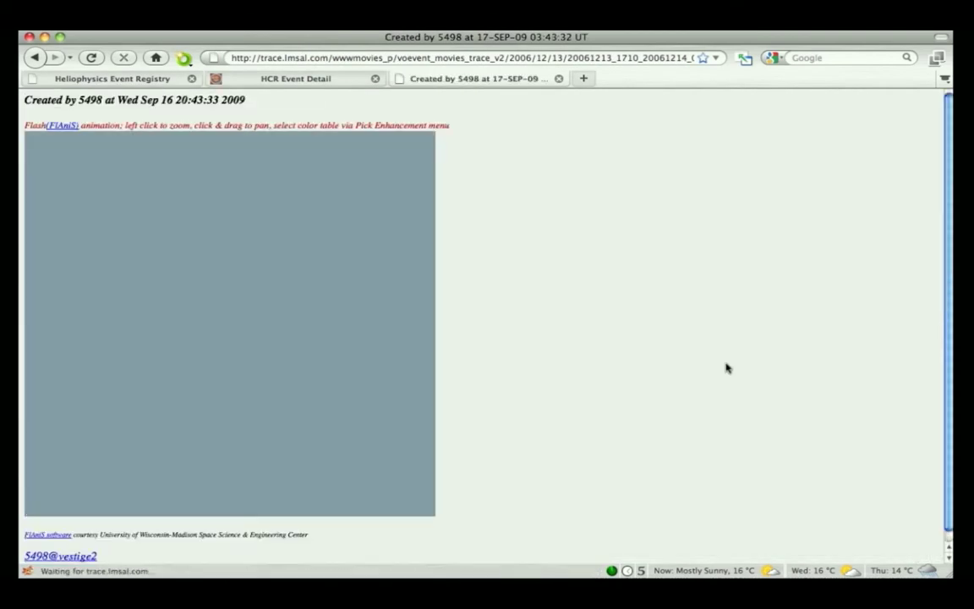
{"action": "left_click", "coordinate": [558, 78]}
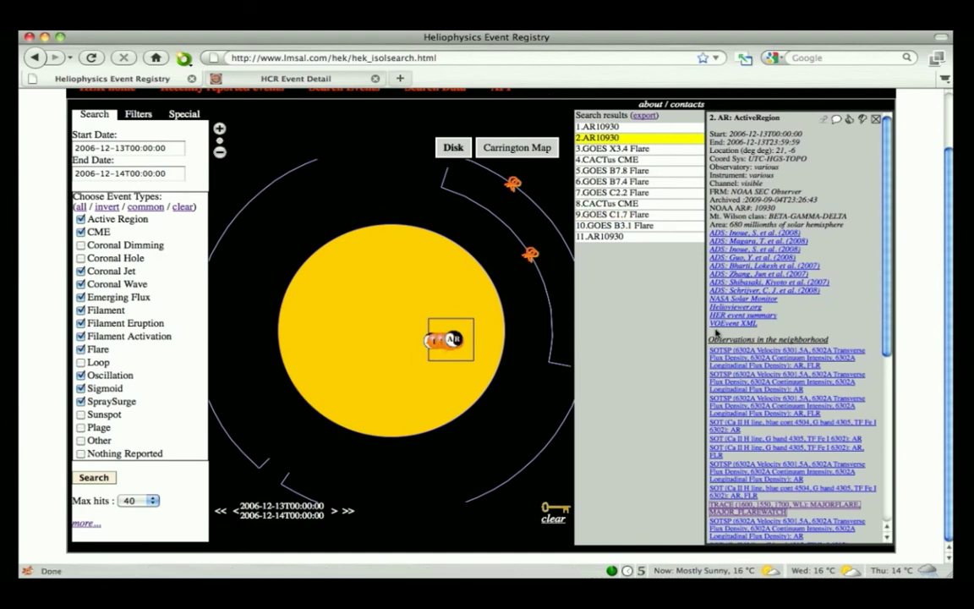
- View the neighbouring SOTSP observation's longitudinal magnetogram at full size, then close it
{"action": "left_click", "coordinate": [728, 356]}
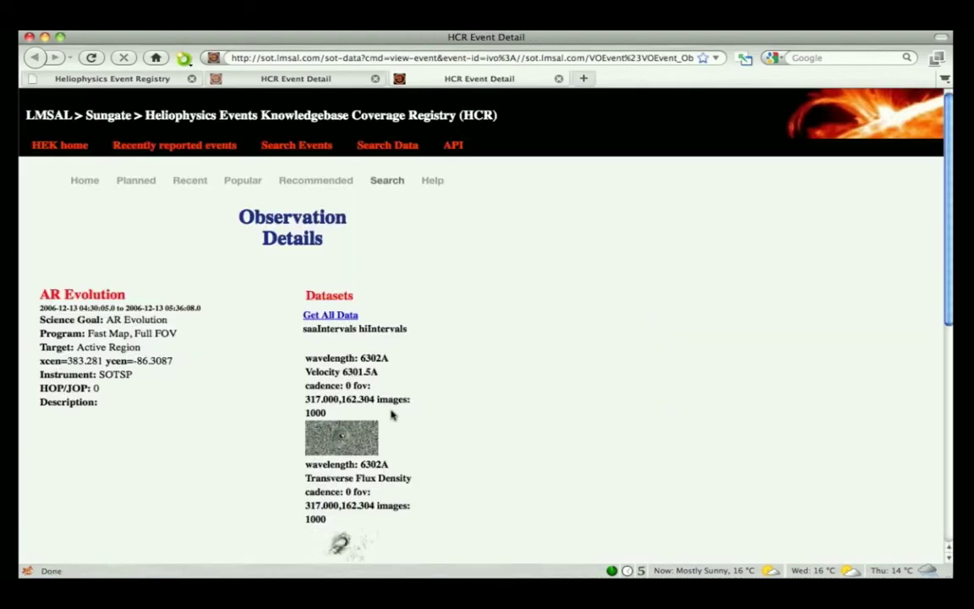
{"action": "left_click", "coordinate": [355, 431]}
{"action": "left_click", "coordinate": [488, 271]}
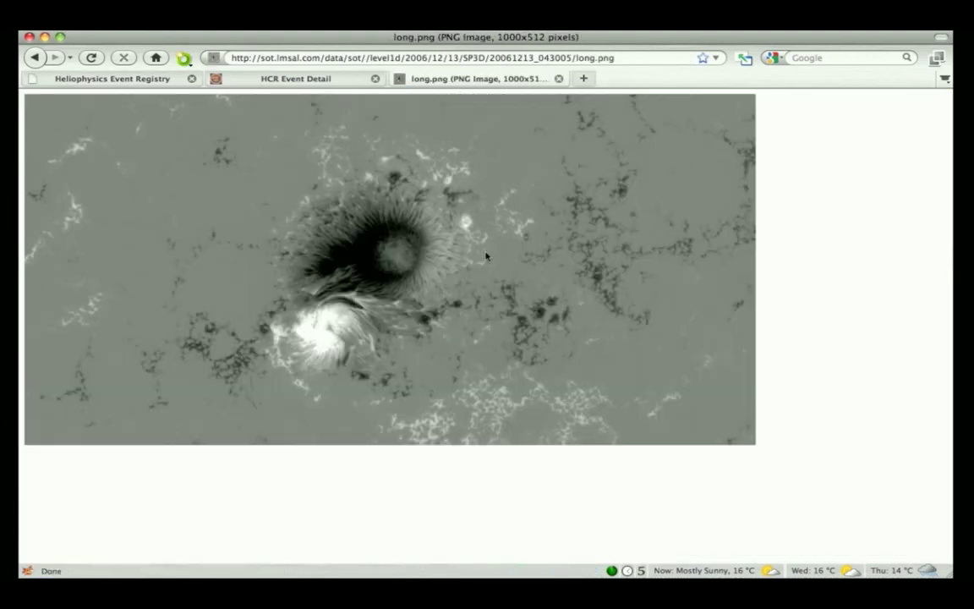
{"action": "left_click", "coordinate": [558, 78]}
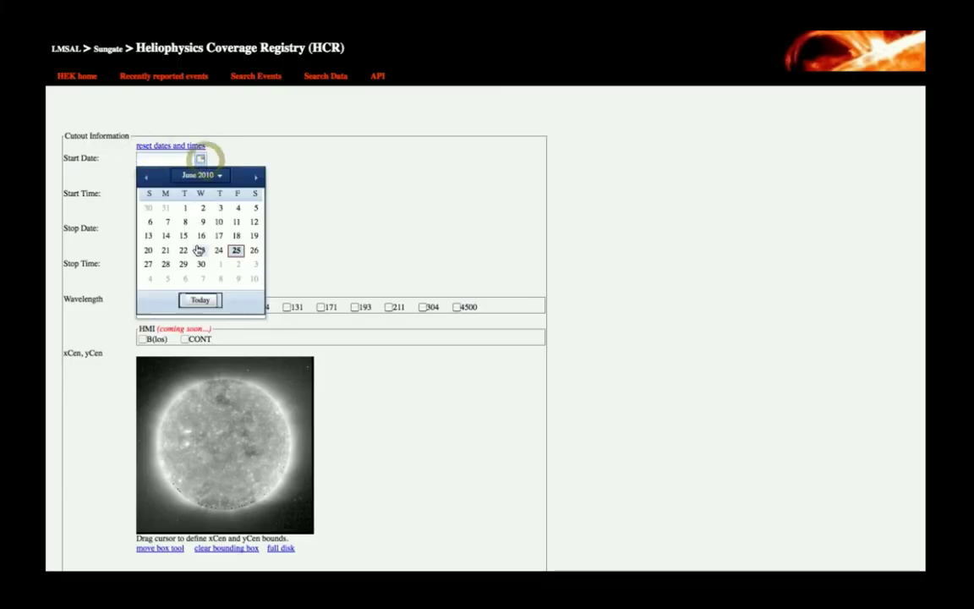
- Set the cutout time range to 2010-06-22 from 14:22 to 15:22
{"action": "left_click", "coordinate": [184, 250]}
{"action": "left_click", "coordinate": [168, 194]}
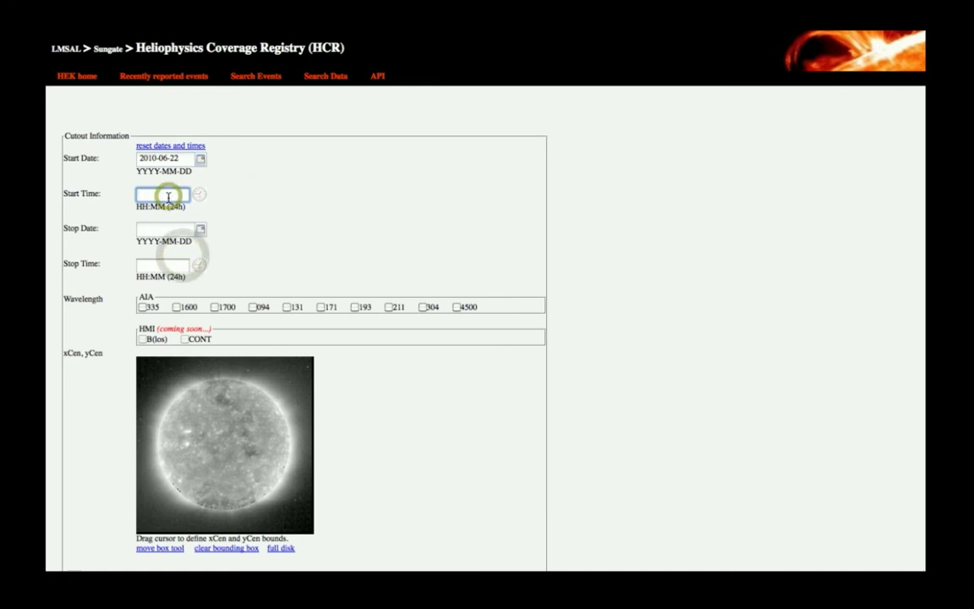
{"action": "type", "text": "14:2"}
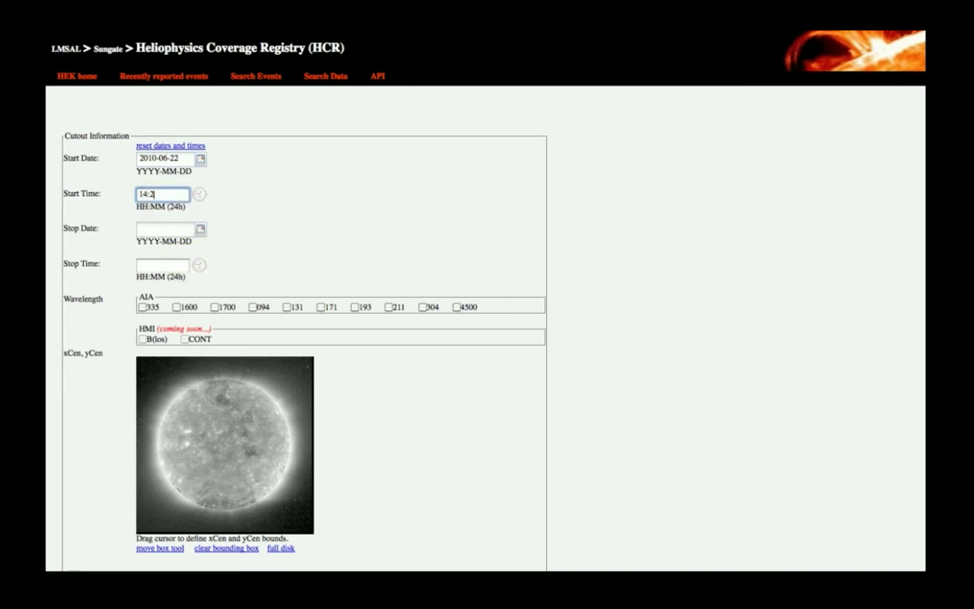
{"action": "type", "text": "2"}
{"action": "left_click", "coordinate": [201, 229]}
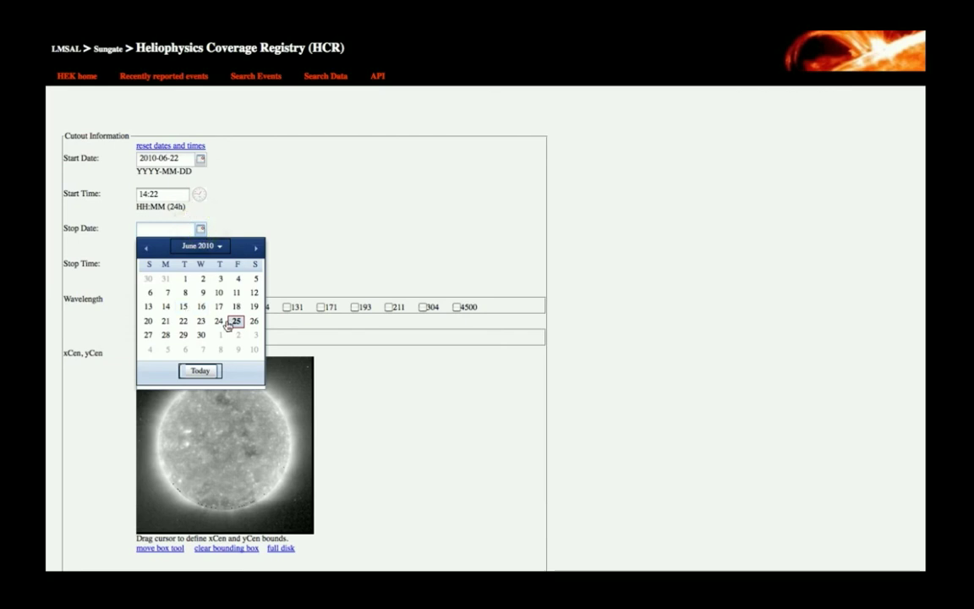
{"action": "left_click", "coordinate": [183, 320]}
{"action": "left_click", "coordinate": [180, 264]}
{"action": "type", "text": "13:"}
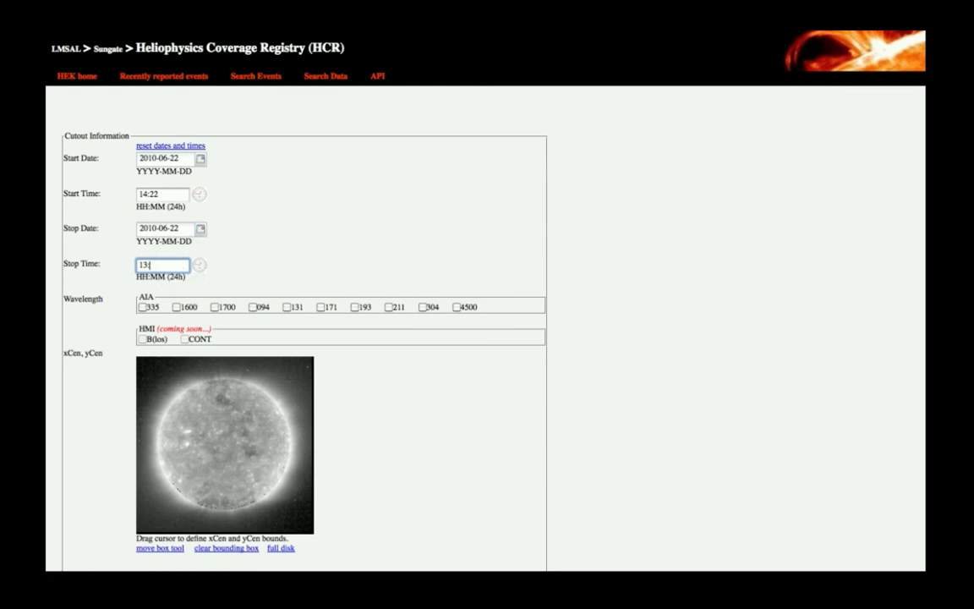
{"action": "key", "text": "BackSpace"}
{"action": "key", "text": "BackSpace"}
{"action": "type", "text": "5:22"}
{"action": "left_click", "coordinate": [321, 241]}
- Select AIA 131, 171, 211 and 304 and box the sun's northern region as the cutout area
{"action": "left_click", "coordinate": [287, 306]}
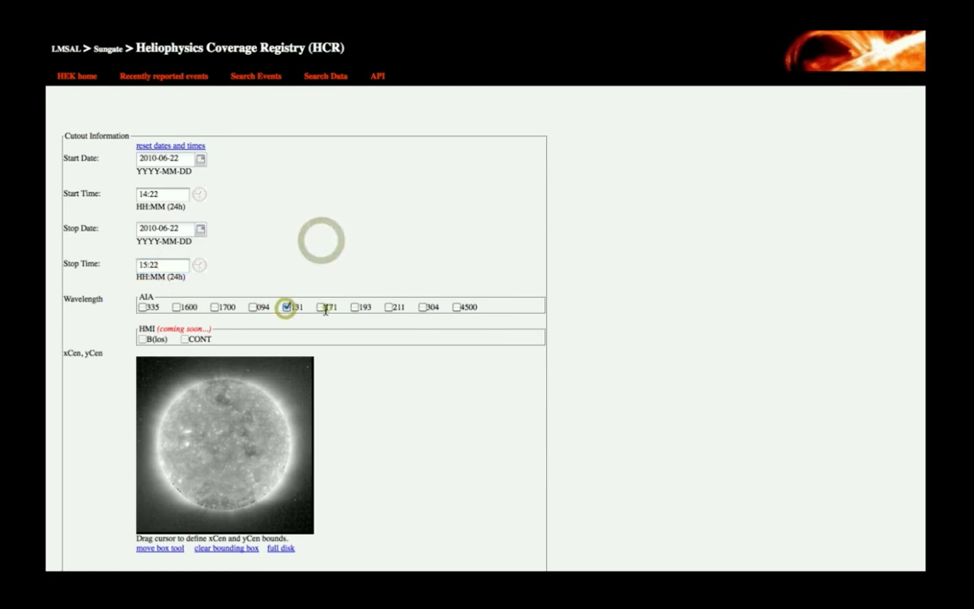
{"action": "left_click", "coordinate": [322, 307]}
{"action": "left_click", "coordinate": [389, 306]}
{"action": "left_click", "coordinate": [421, 307]}
{"action": "left_click_drag", "start_coordinate": [193, 368], "coordinate": [257, 402]}
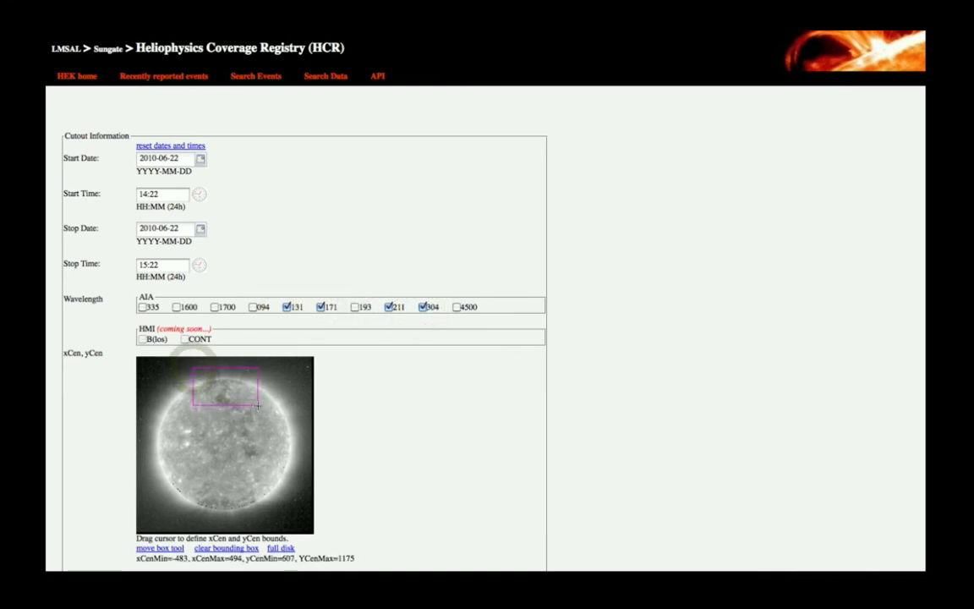
- Fill in the requester's full name and e-mail address on the order form
{"action": "left_click", "coordinate": [425, 425]}
{"action": "scroll", "coordinate": [423, 426], "scroll_direction": "down", "scroll_amount": 5}
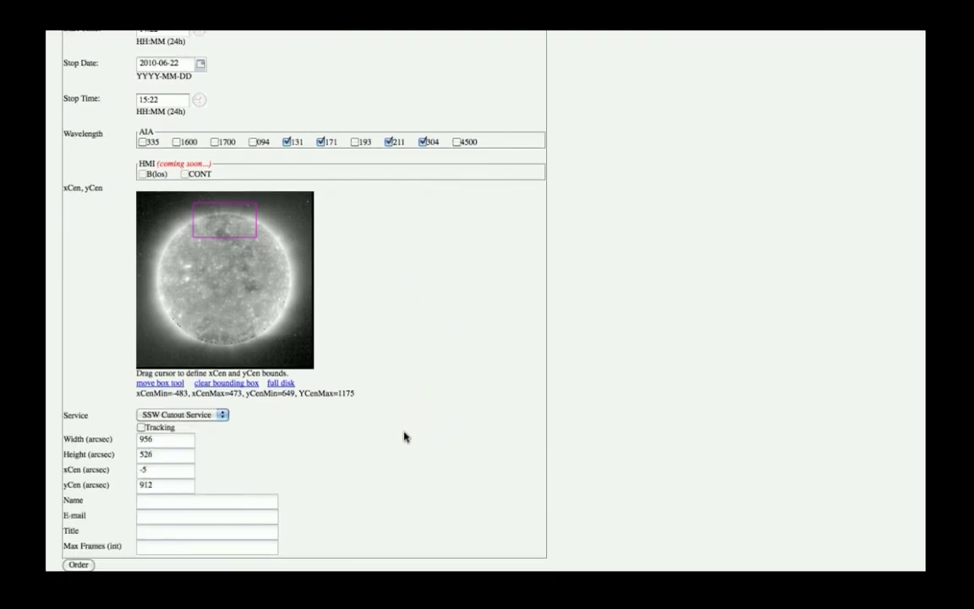
{"action": "left_click", "coordinate": [266, 500]}
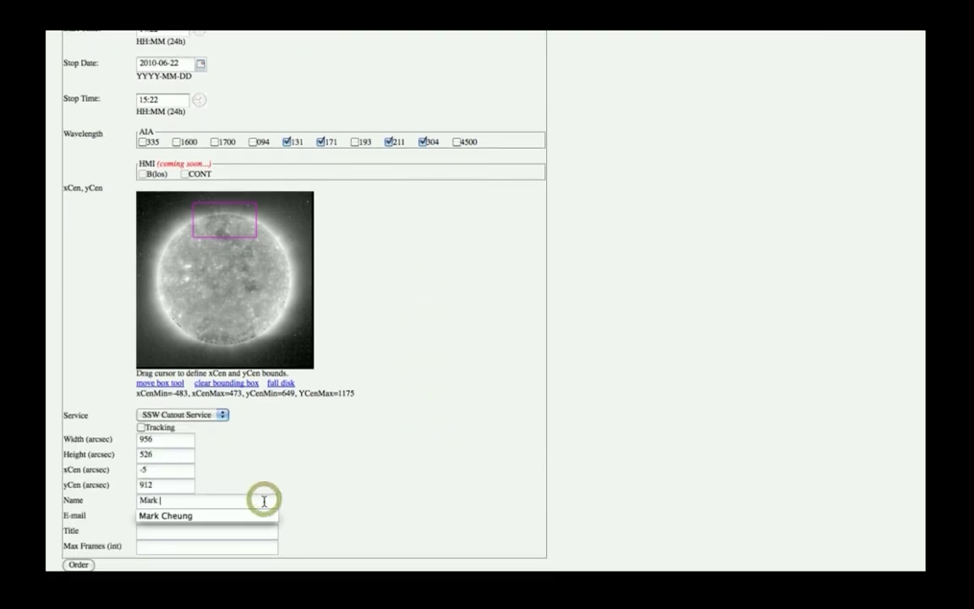
{"action": "left_click", "coordinate": [341, 478]}
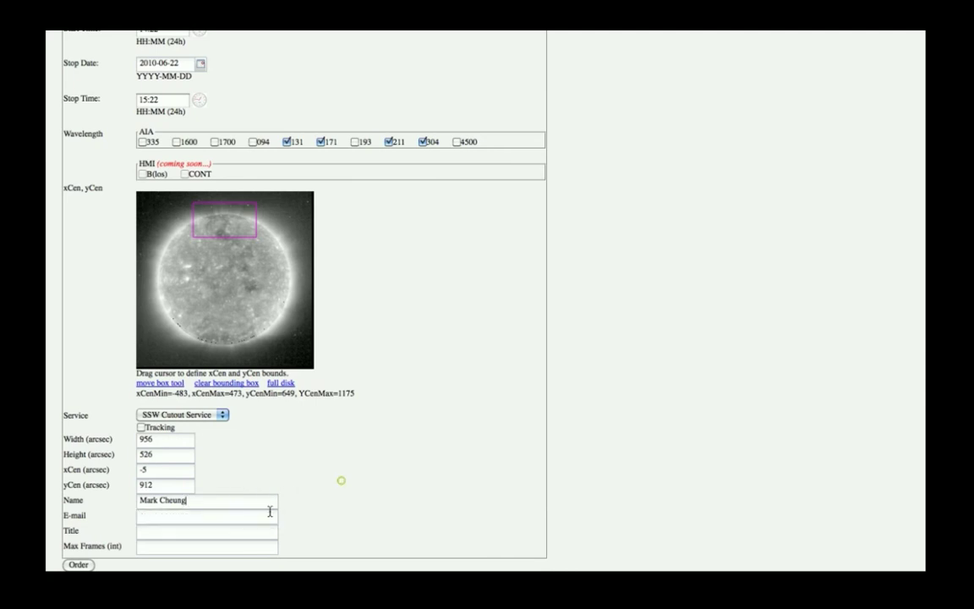
{"action": "left_click", "coordinate": [232, 520]}
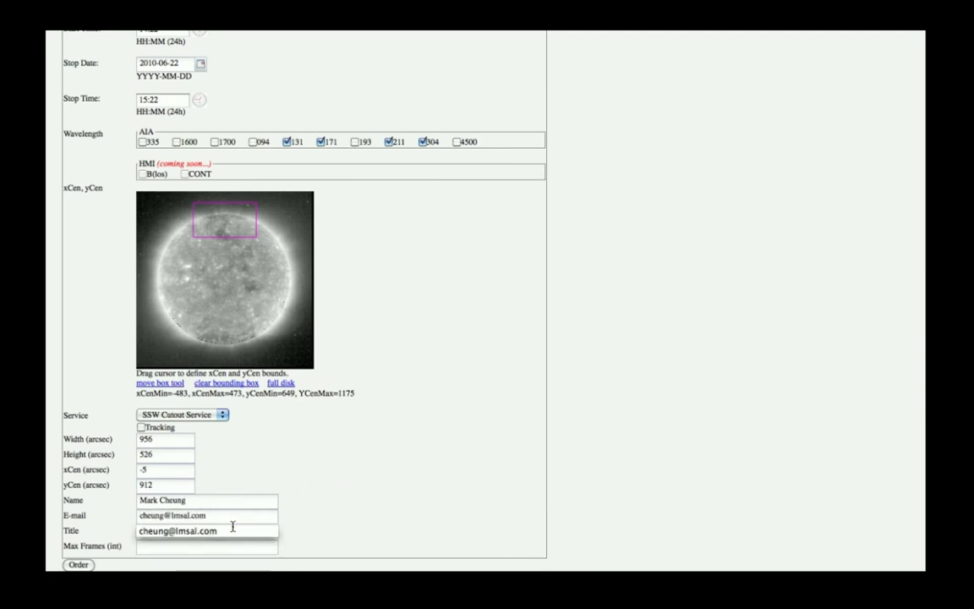
{"action": "left_click", "coordinate": [332, 495]}
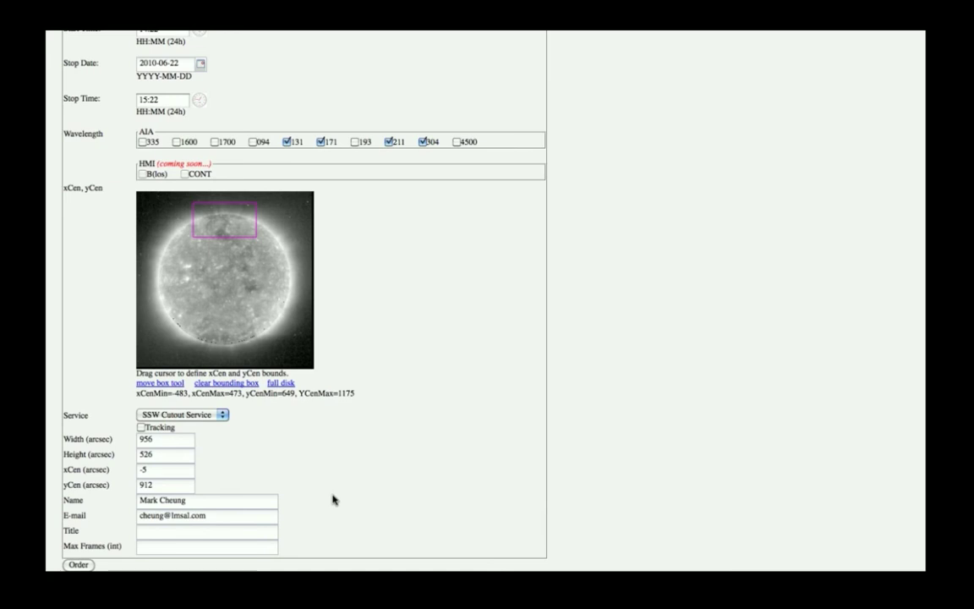
- Title the request 'North polar region cutout' and set the maximum frames to 50
{"action": "left_click", "coordinate": [244, 541]}
{"action": "type", "text": "North polar region "}
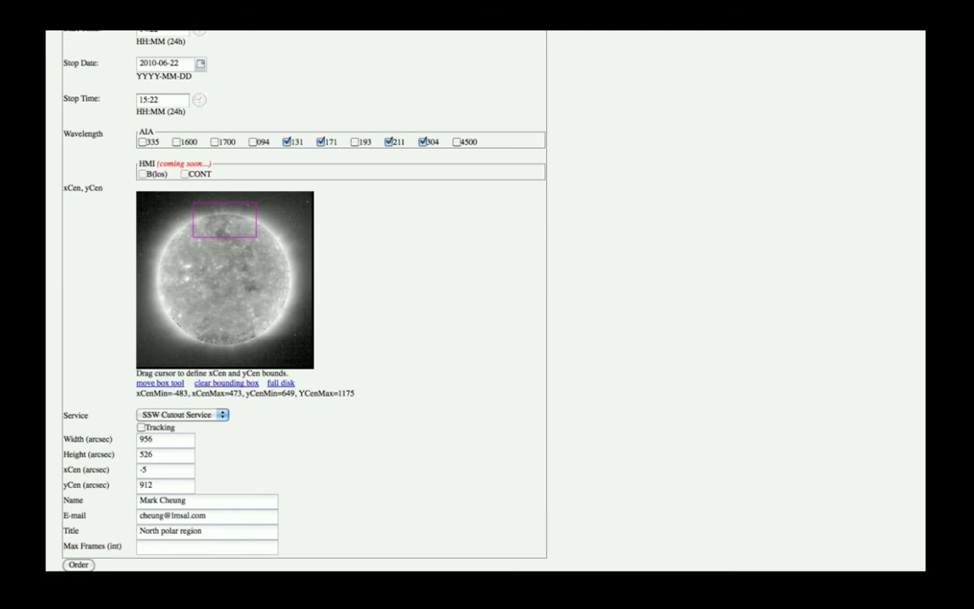
{"action": "type", "text": "cutout"}
{"action": "left_click", "coordinate": [229, 548]}
{"action": "type", "text": "50"}
{"action": "left_click", "coordinate": [78, 564]}
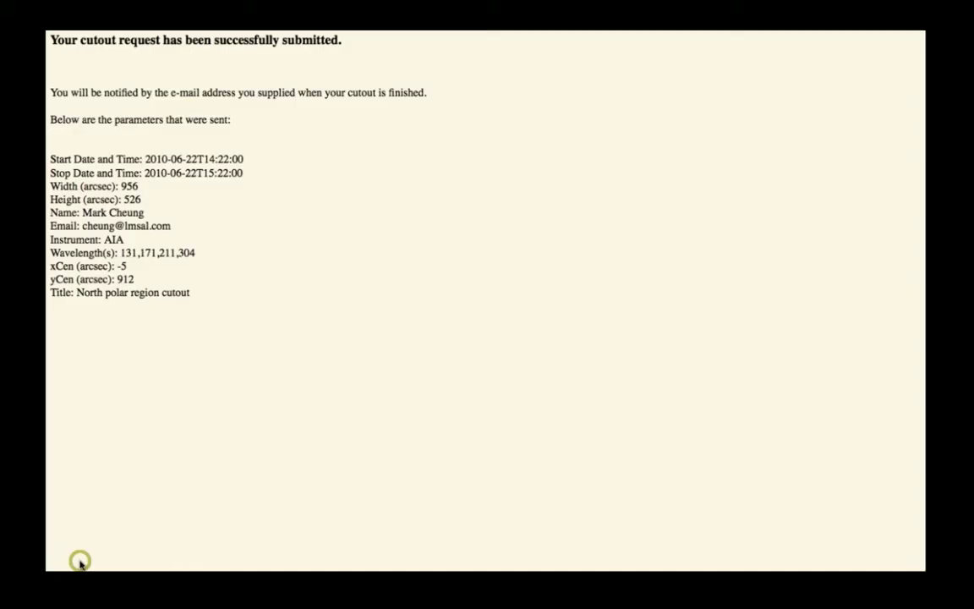